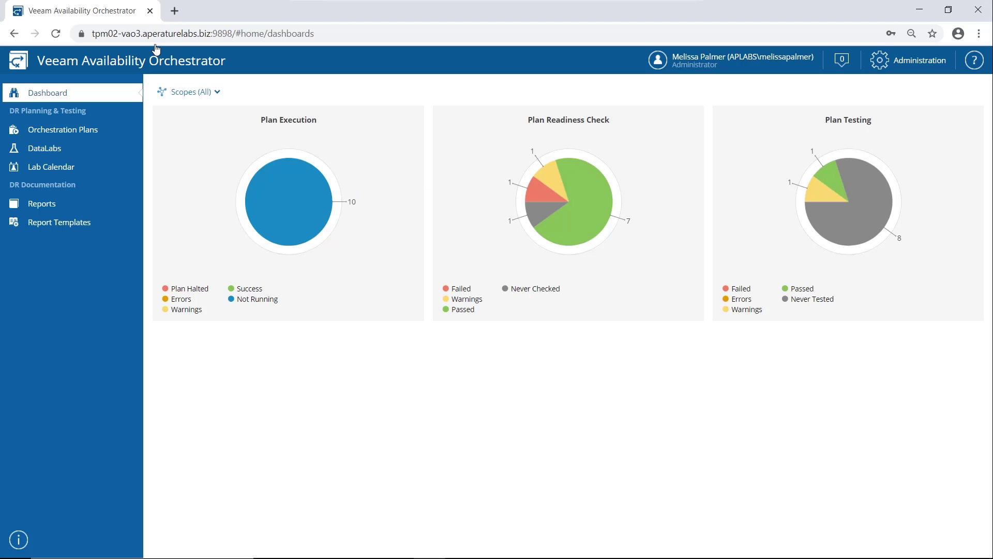
Review the existing #DRTestTuesday test in the lab calendar's weekly schedule
{"action": "left_click", "coordinate": [70, 171]}
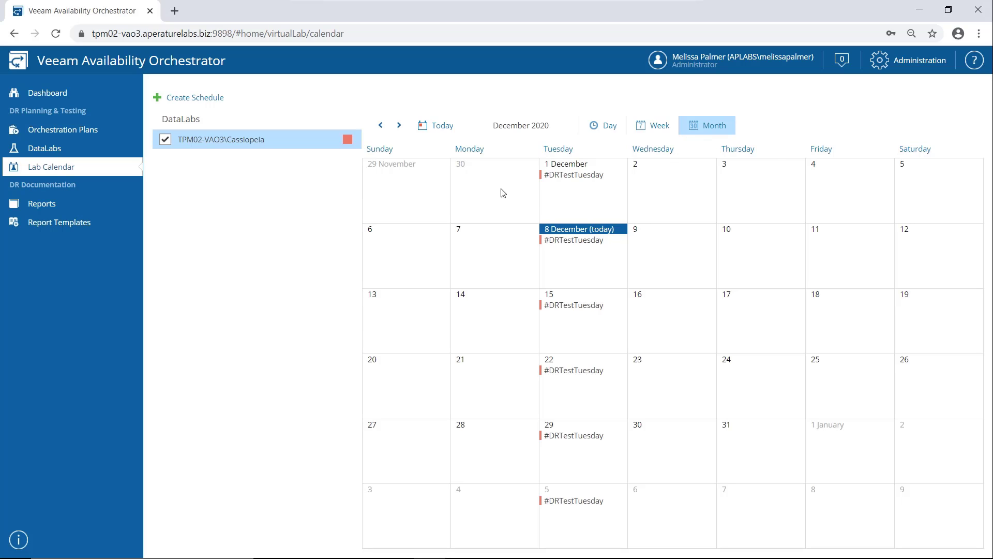
{"action": "left_click", "coordinate": [657, 125]}
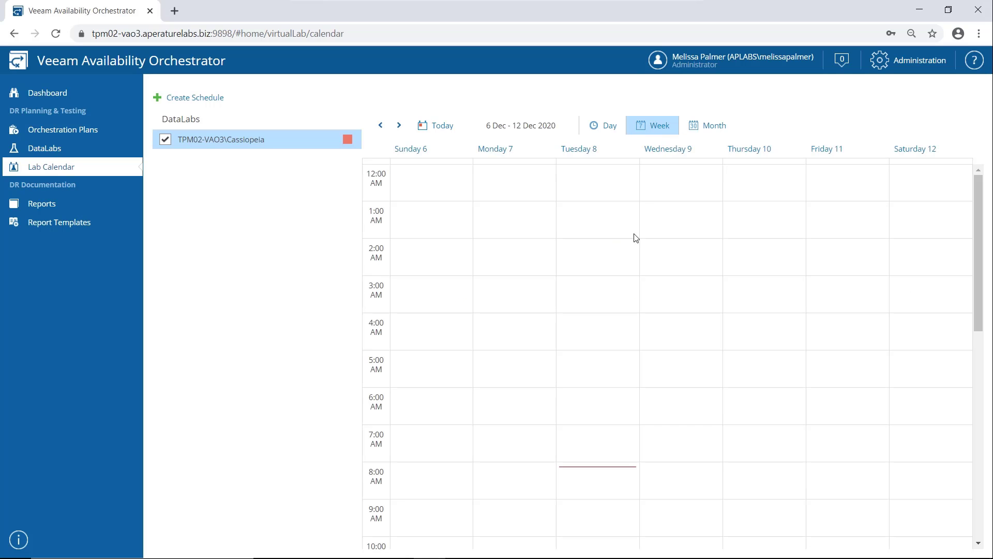
{"action": "scroll", "coordinate": [564, 194], "scroll_direction": "down", "scroll_amount": 8}
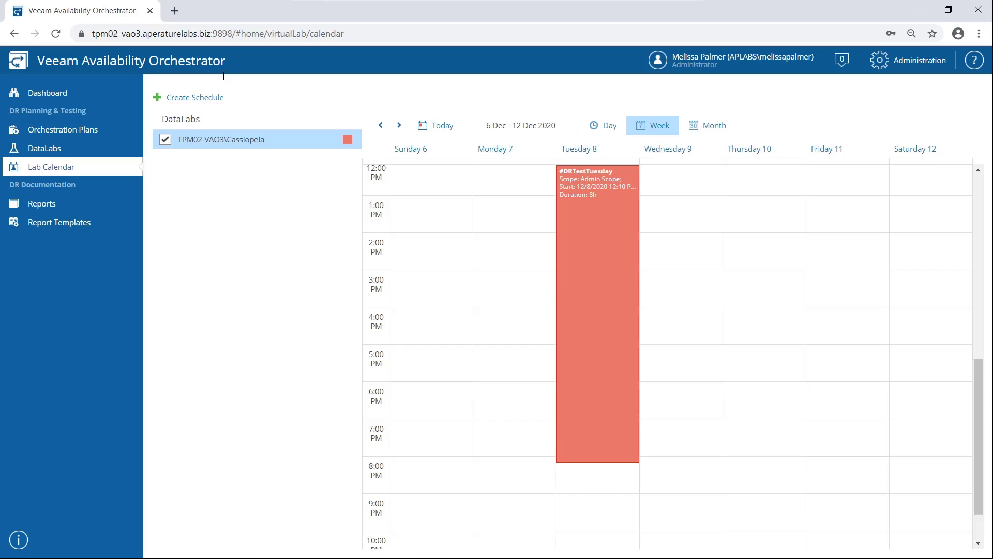
Start a new test schedule in the Admin Scope and name it #DRTestThursday
{"action": "left_click", "coordinate": [204, 98]}
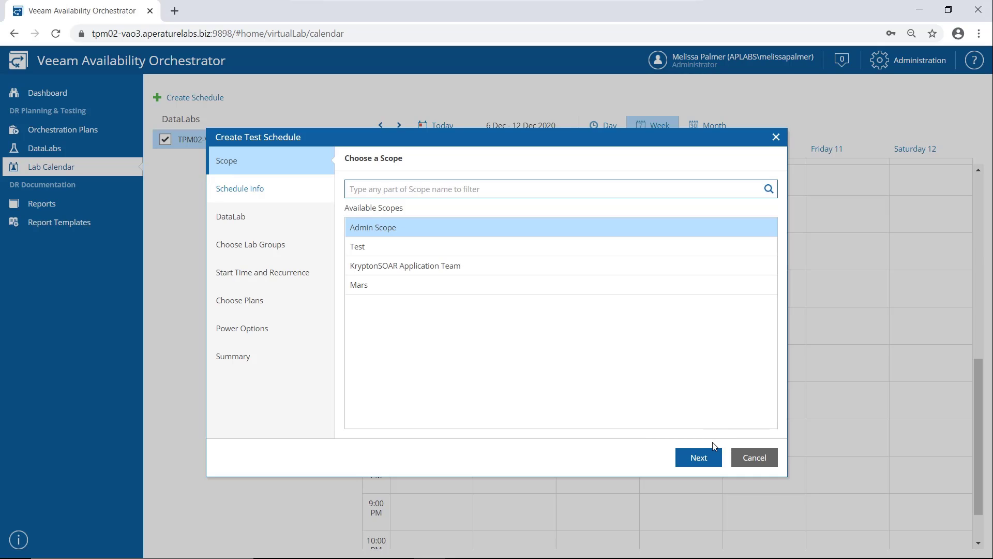
{"action": "left_click", "coordinate": [705, 455]}
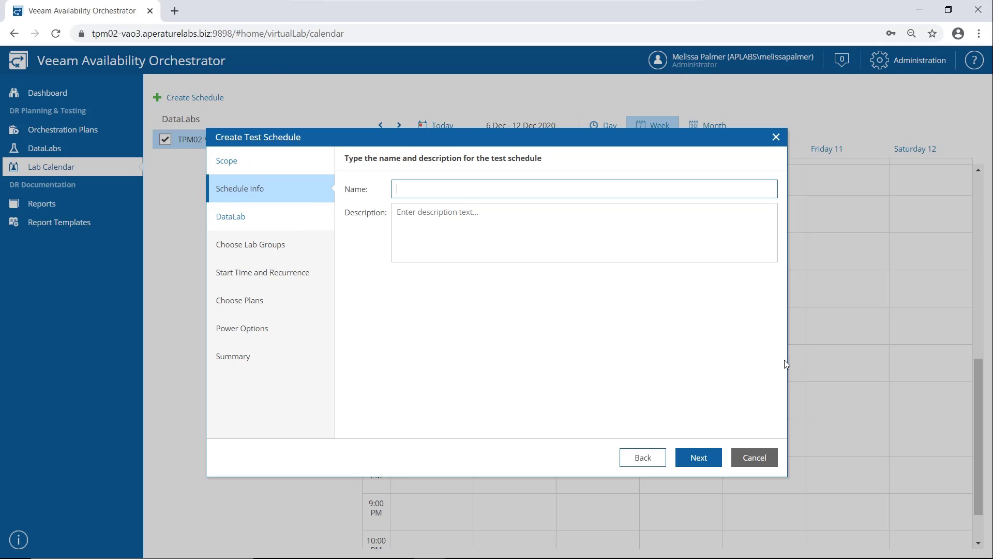
{"action": "type", "text": "#DRTestThursday"}
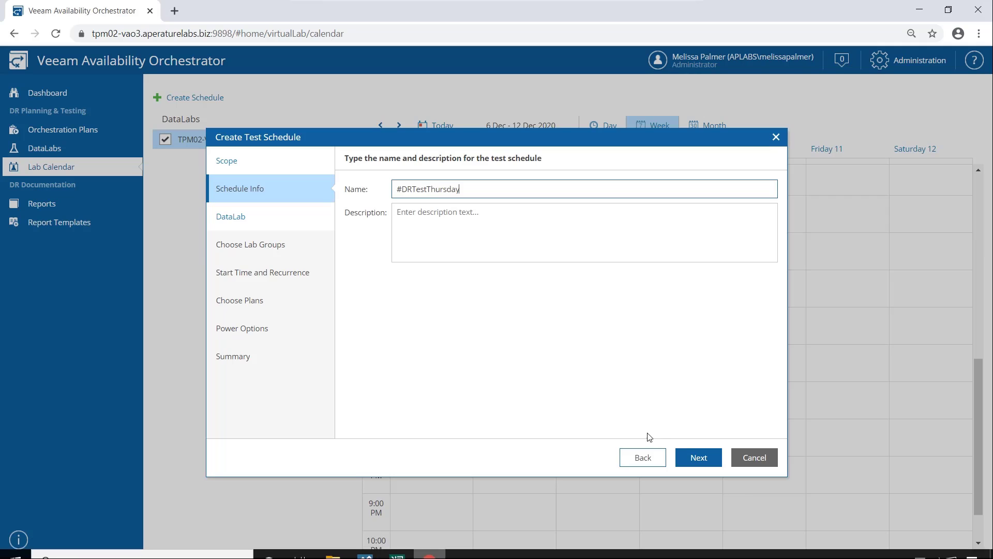
{"action": "left_click", "coordinate": [688, 458]}
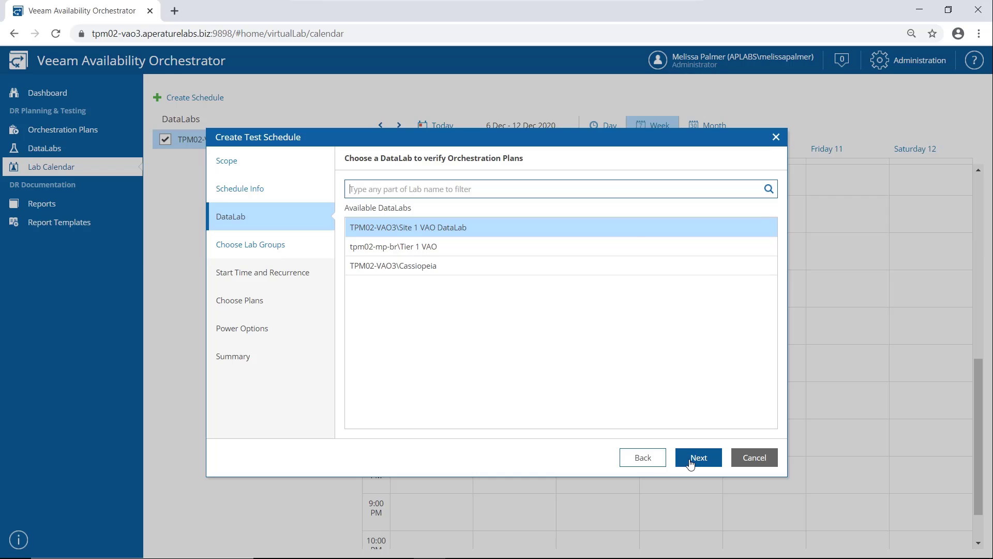
Use the Site 1 VAO DataLab for the test and add the TPM-02 - VeeamON - Main DC lab group
{"action": "left_click", "coordinate": [691, 462]}
{"action": "left_click", "coordinate": [464, 275]}
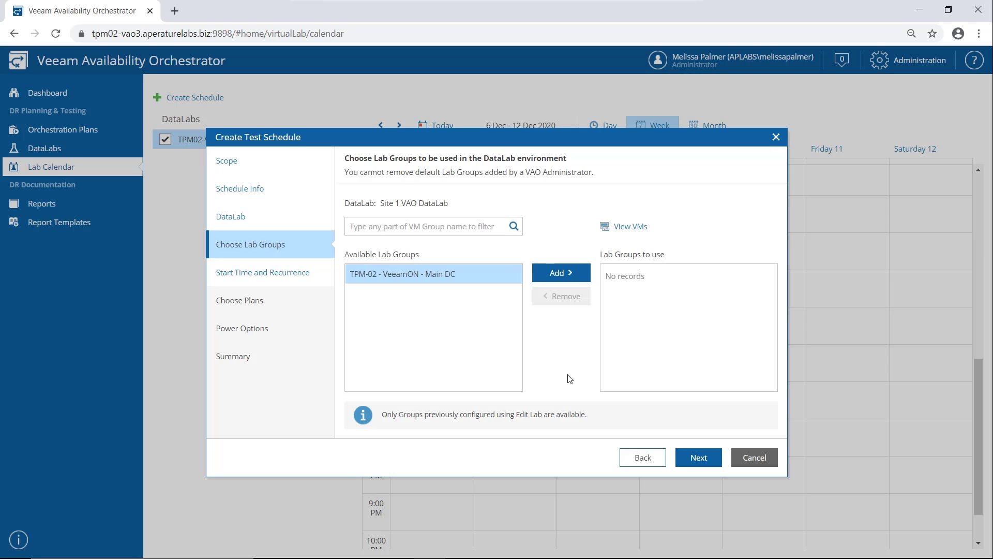
{"action": "left_click", "coordinate": [587, 268]}
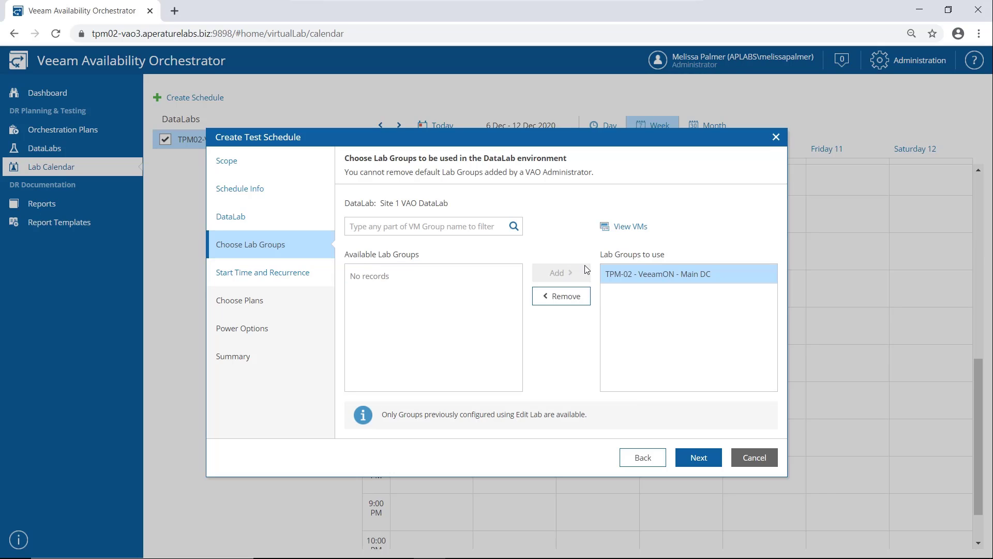
{"action": "left_click", "coordinate": [696, 462]}
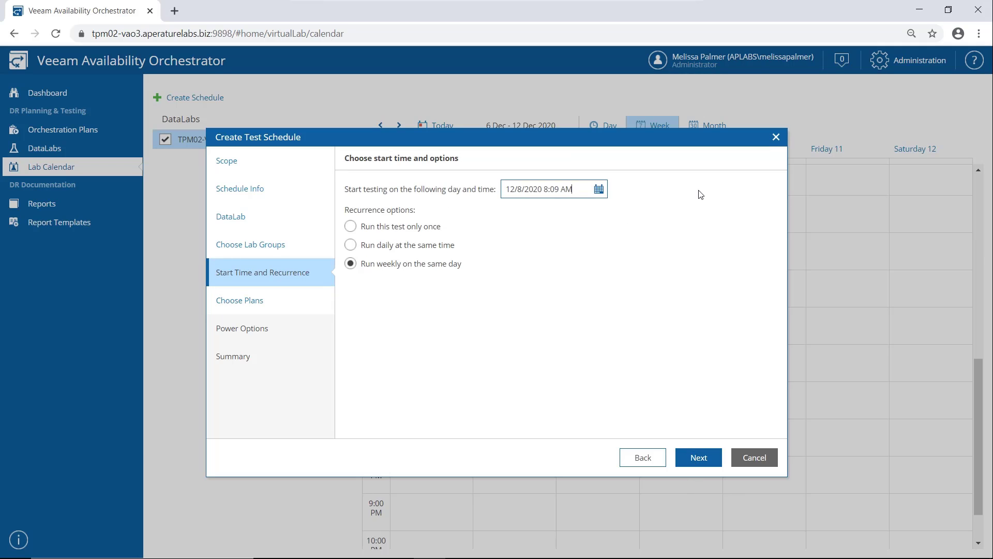
Set the test's start to 12/10/2020 8:00 AM with weekly recurrence on the same day
{"action": "left_click", "coordinate": [598, 189]}
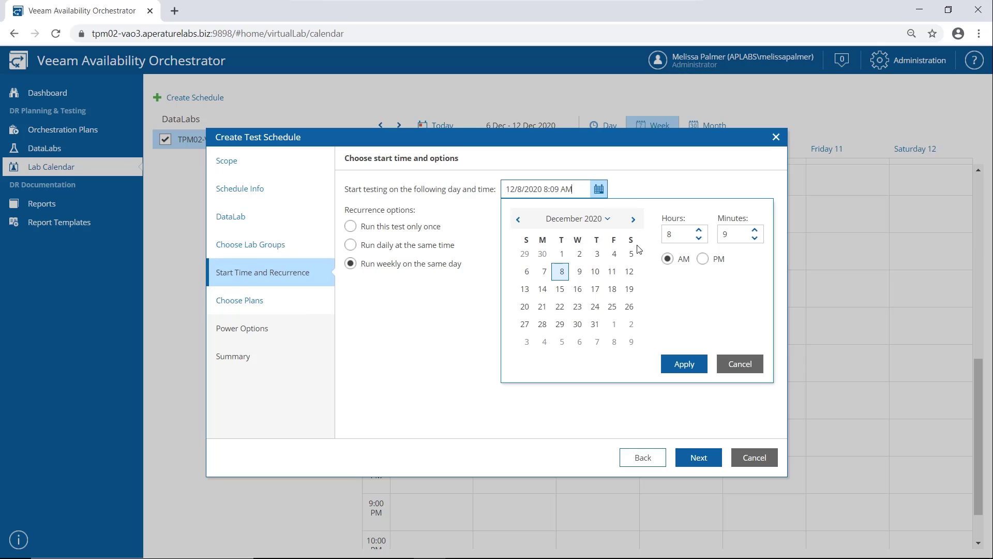
{"action": "left_click", "coordinate": [595, 273]}
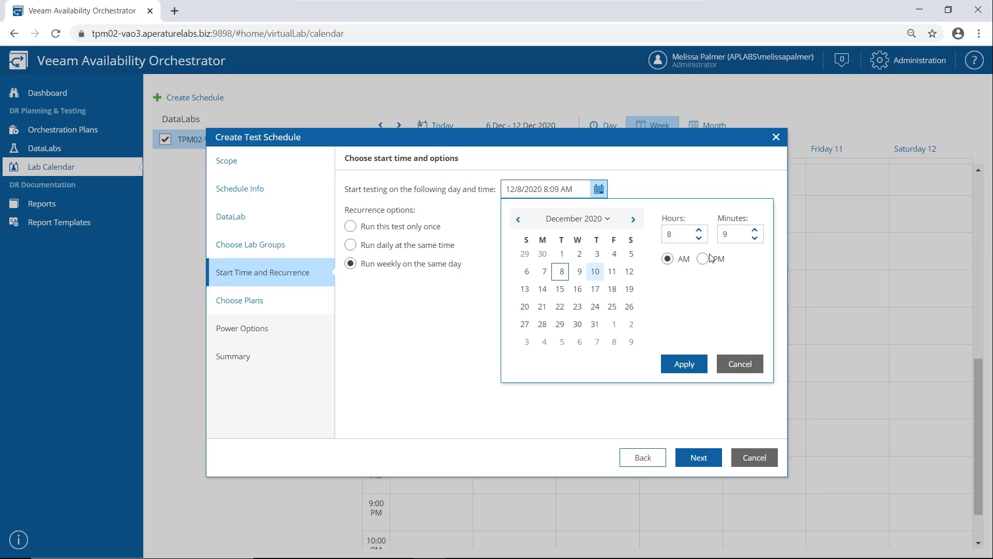
{"action": "left_click", "coordinate": [730, 234]}
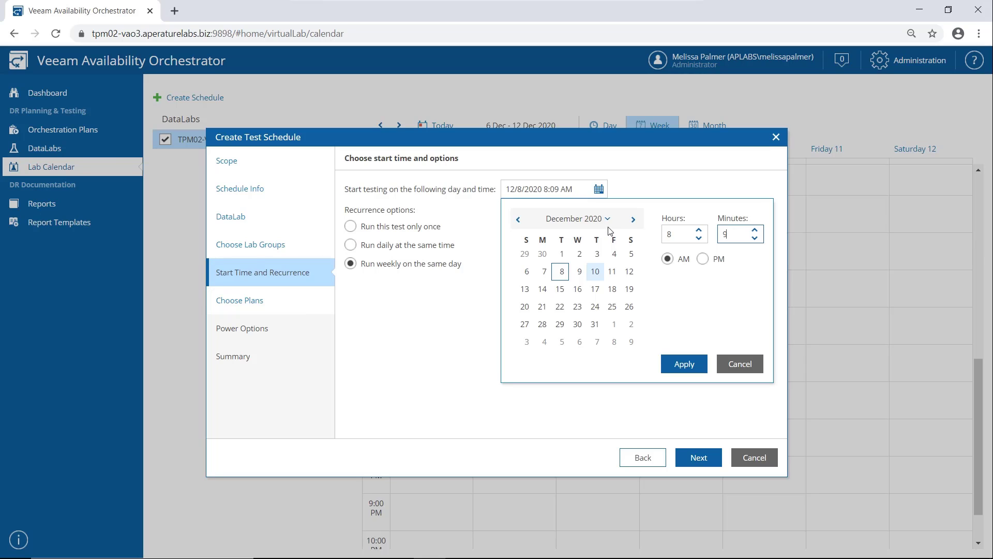
{"action": "type", "text": "0"}
{"action": "left_click", "coordinate": [693, 365]}
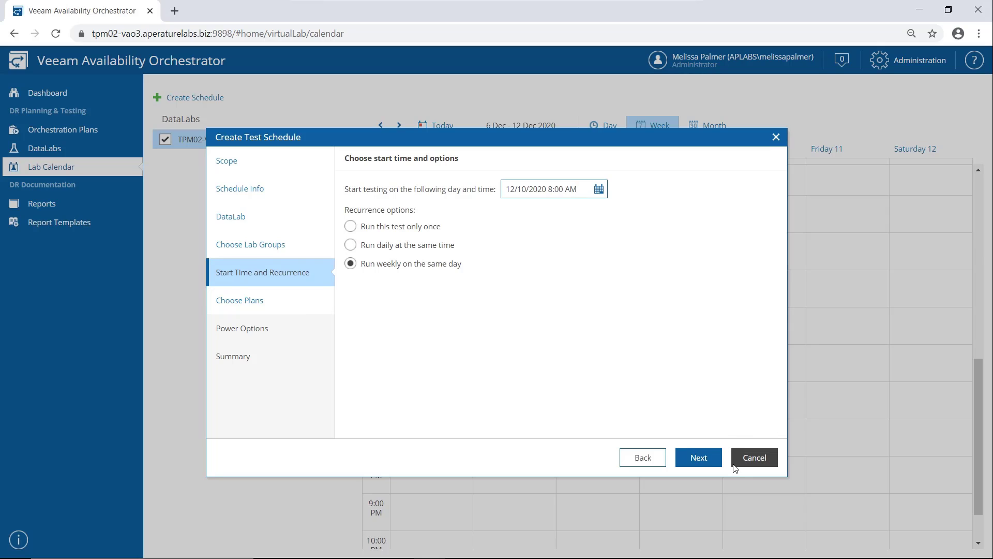
{"action": "left_click", "coordinate": [700, 460]}
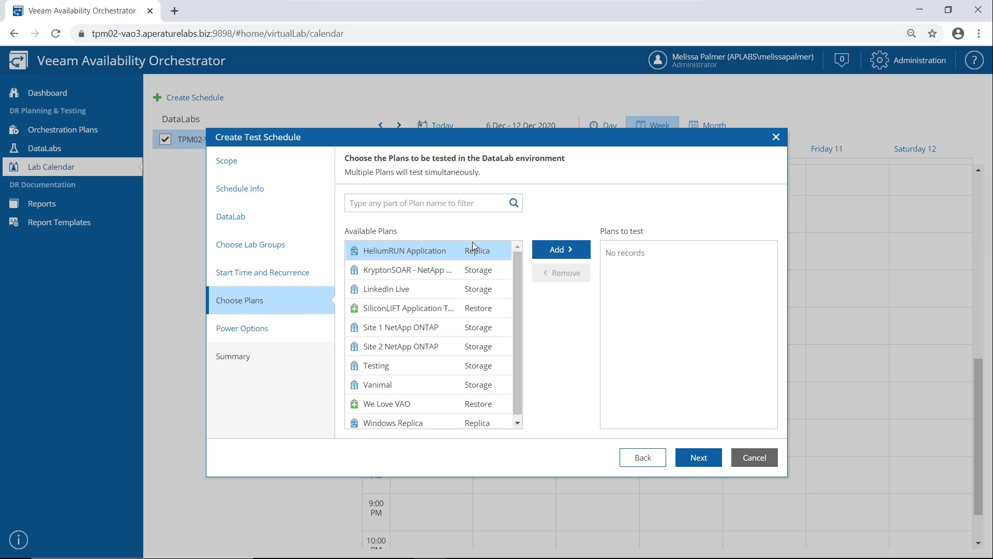
Add the HeliumRUN Application plan and finish the schedule with plan VMs and DataLab kept powered on for 8 hours
{"action": "left_click", "coordinate": [563, 248]}
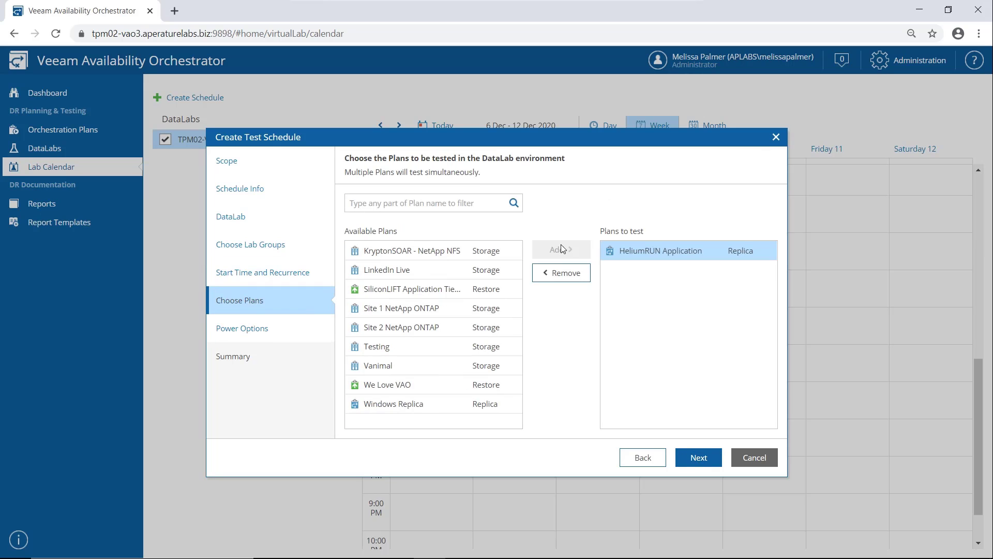
{"action": "left_click", "coordinate": [704, 455]}
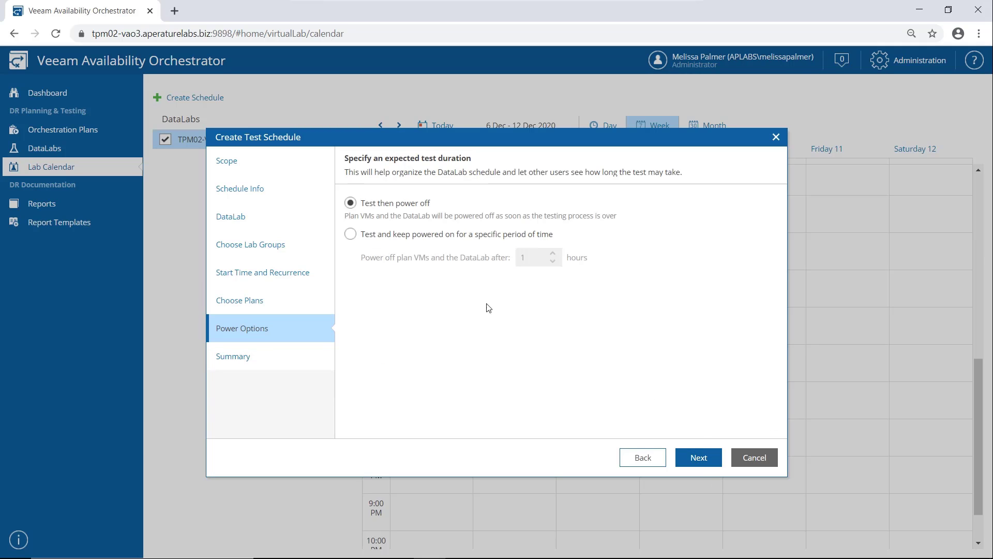
{"action": "left_click", "coordinate": [352, 235]}
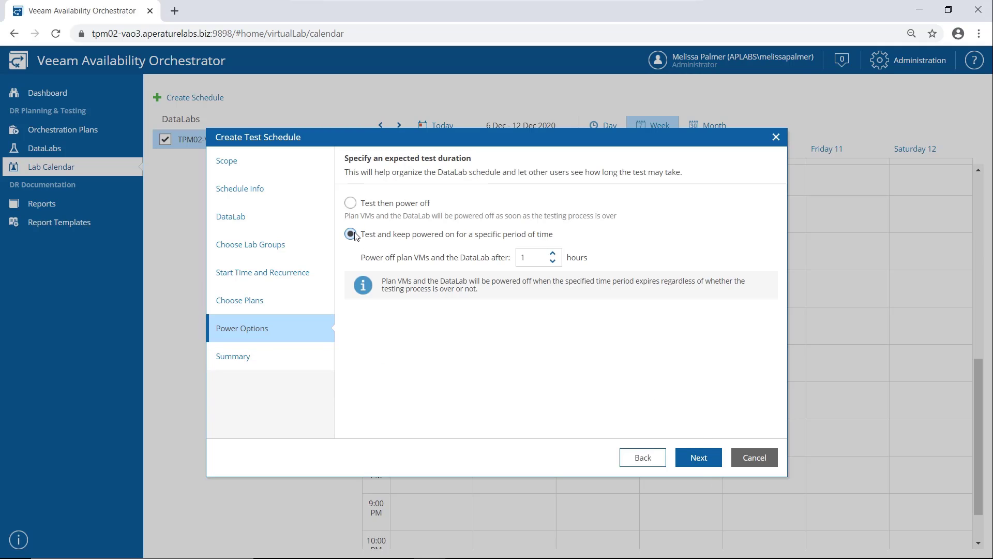
{"action": "left_click", "coordinate": [538, 263]}
{"action": "type", "text": "8"}
{"action": "left_click", "coordinate": [714, 457]}
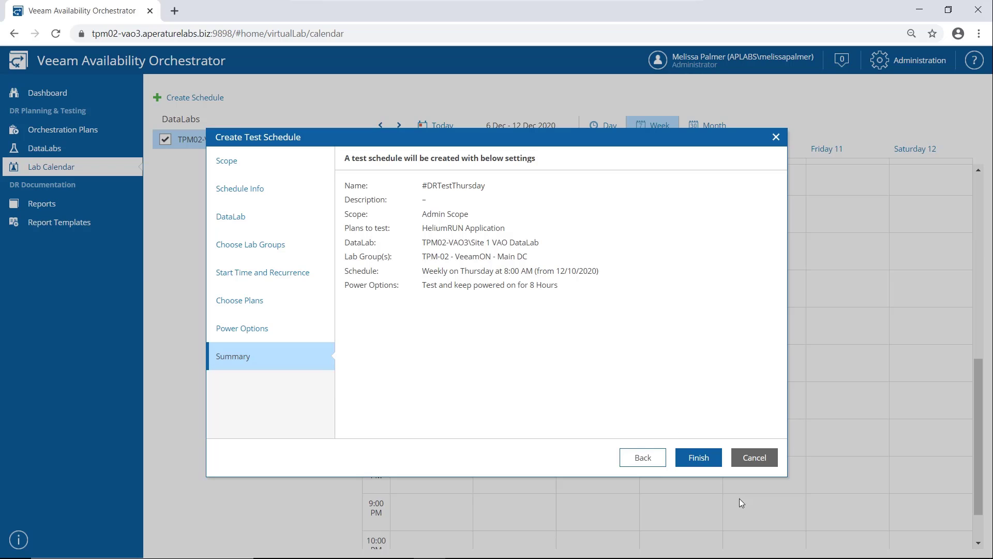
{"action": "left_click", "coordinate": [698, 459]}
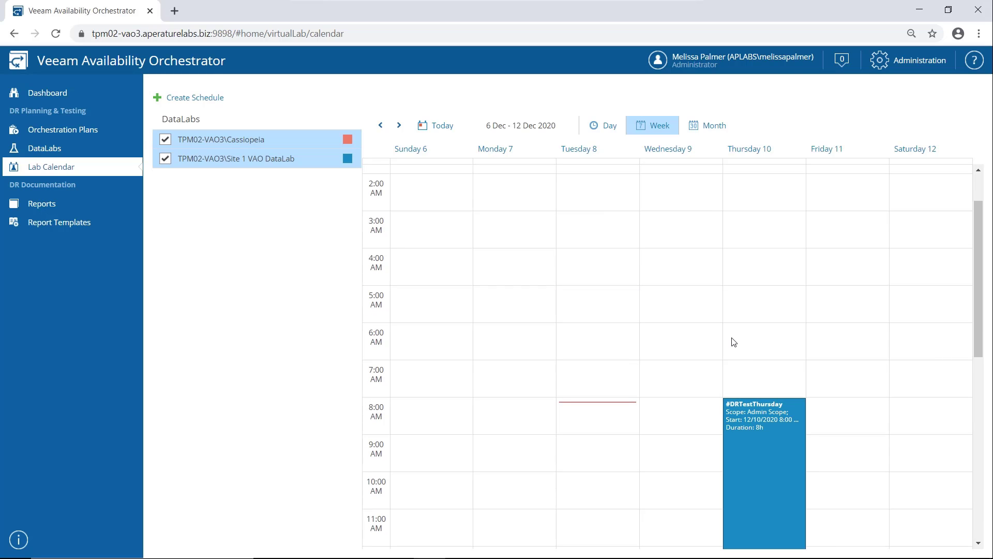
Check the new Thursday test in the weekly calendar and in the orchestration plans list
{"action": "scroll", "coordinate": [733, 341], "scroll_direction": "down", "scroll_amount": 7}
{"action": "left_click", "coordinate": [89, 130]}
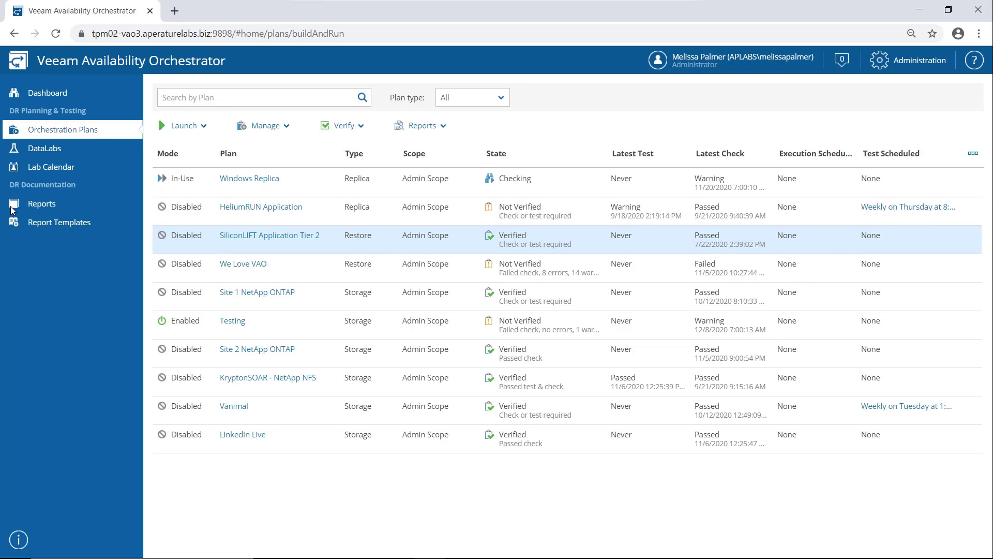
Filter the reports to DataLab tests, then download and open the 11/6/2020 KryptonSOAR - NetApp NFS report
{"action": "left_click", "coordinate": [33, 207]}
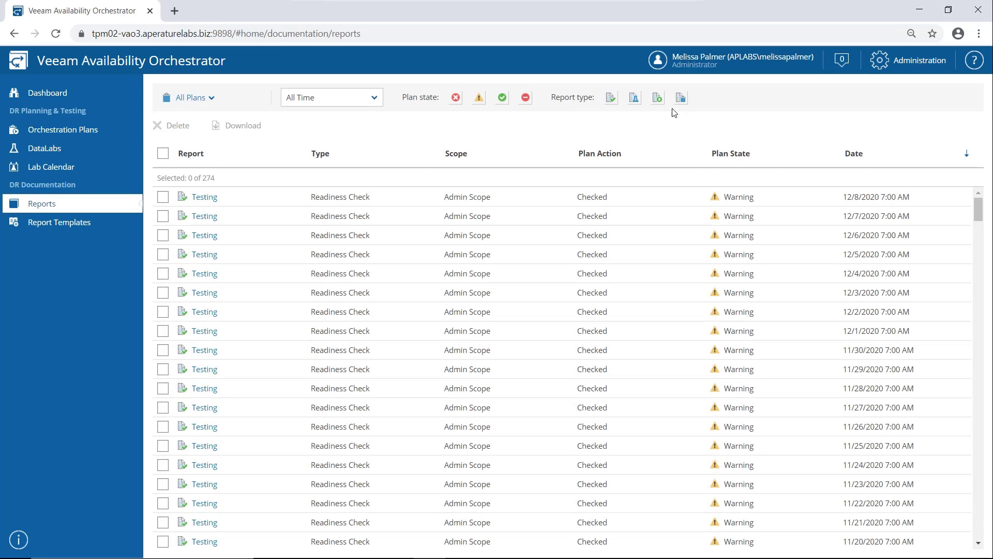
{"action": "left_click", "coordinate": [633, 100]}
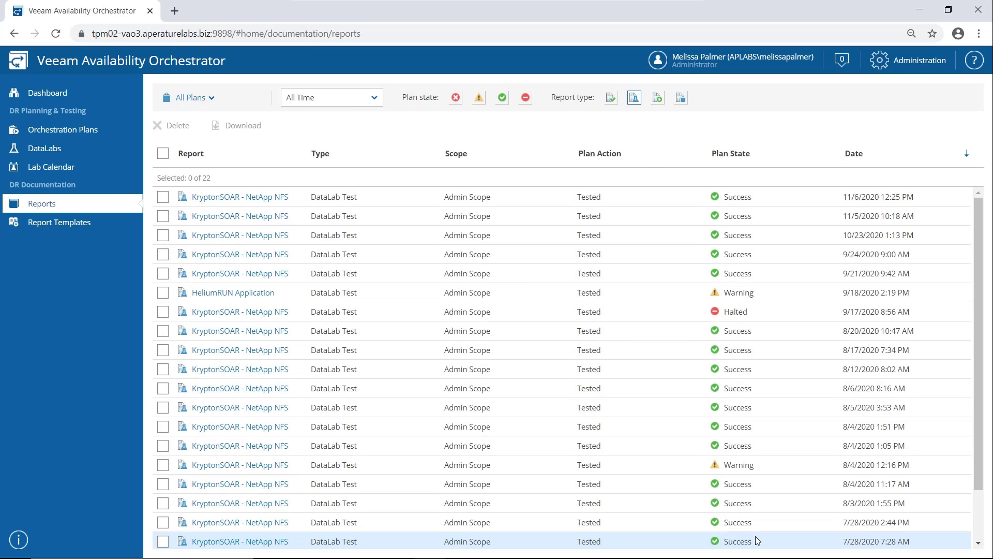
{"action": "left_click", "coordinate": [265, 196]}
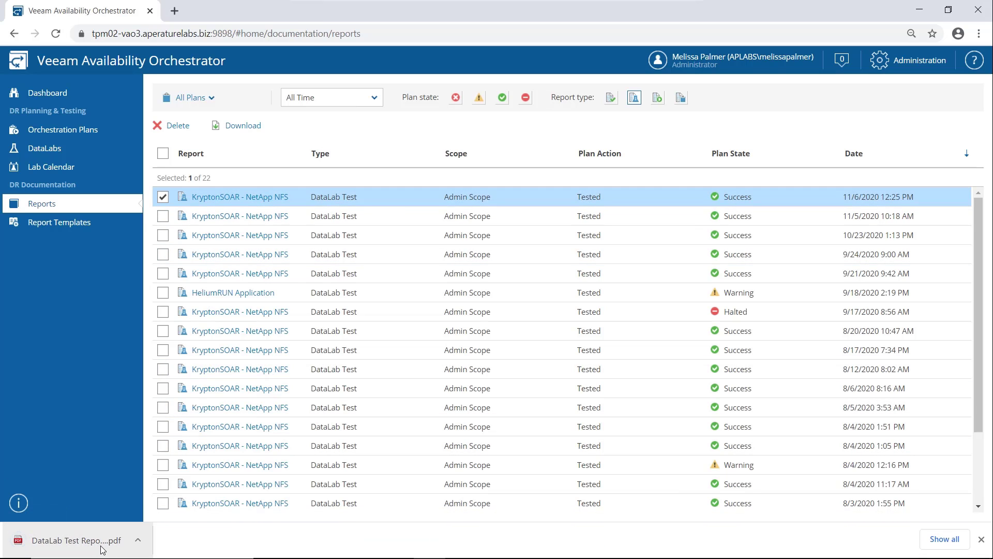
{"action": "left_click", "coordinate": [98, 544]}
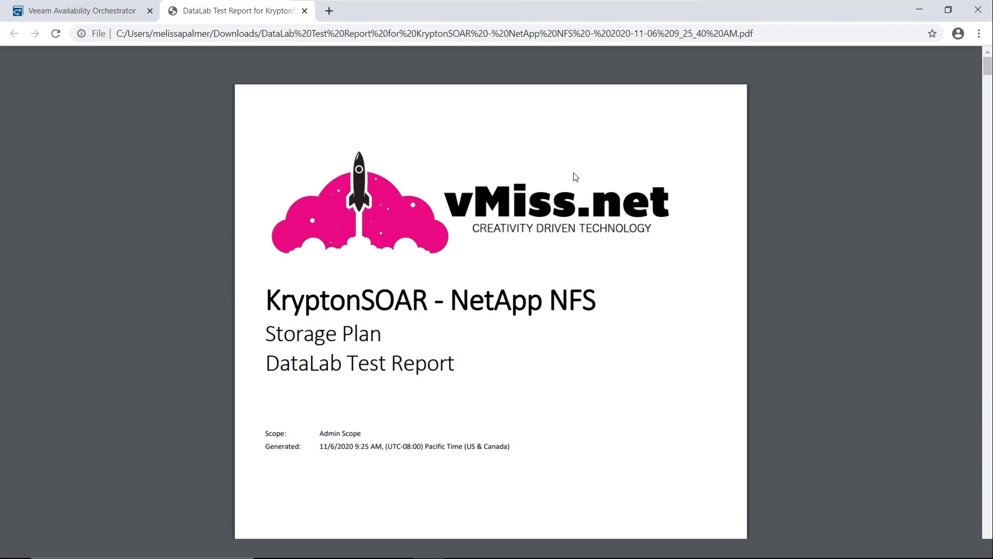
Examine the report's contents, application information and overview, and its summary with the RPO and RTO checks
{"action": "scroll", "coordinate": [573, 176], "scroll_direction": "down", "scroll_amount": 10}
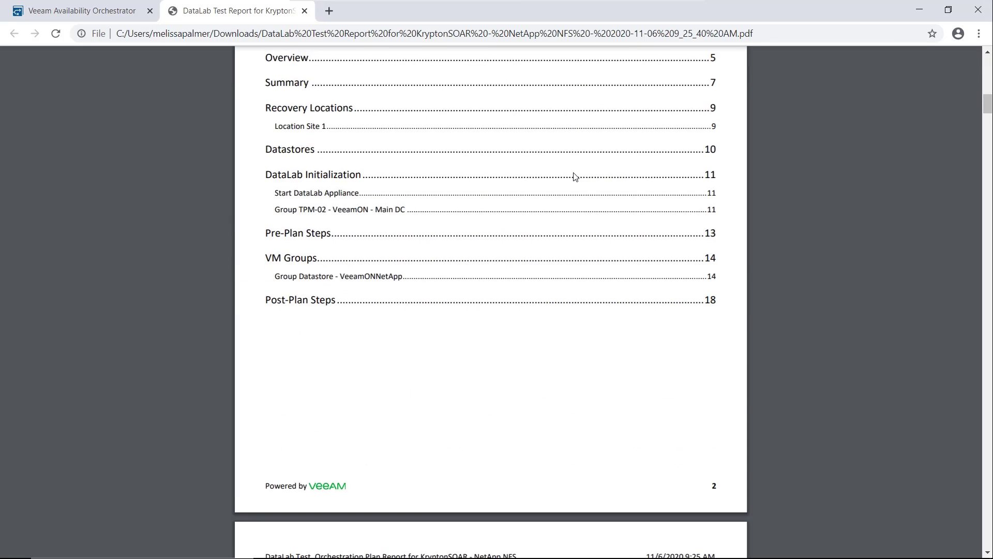
{"action": "scroll", "coordinate": [335, 255], "scroll_direction": "up", "scroll_amount": 3}
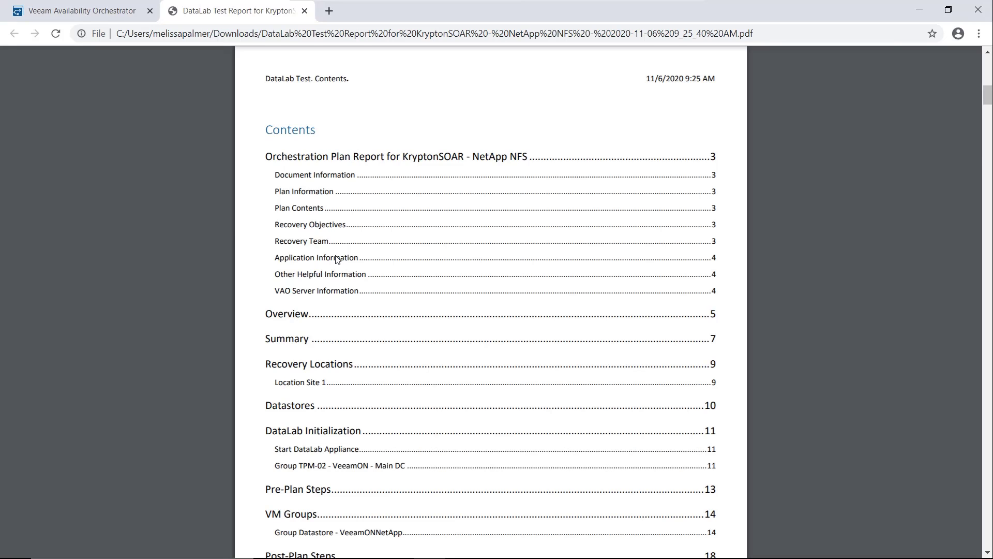
{"action": "left_click", "coordinate": [336, 257]}
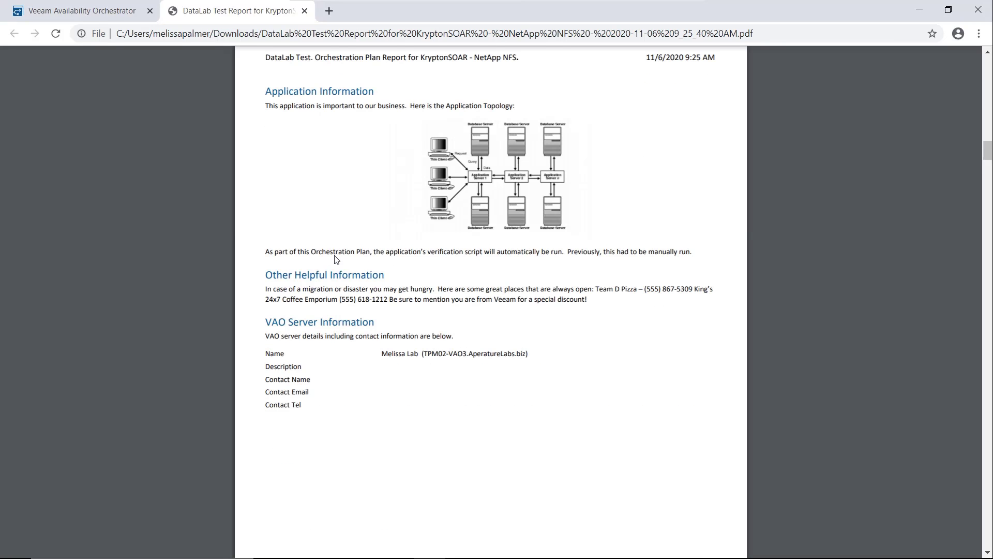
{"action": "mouse_move", "coordinate": [516, 71]}
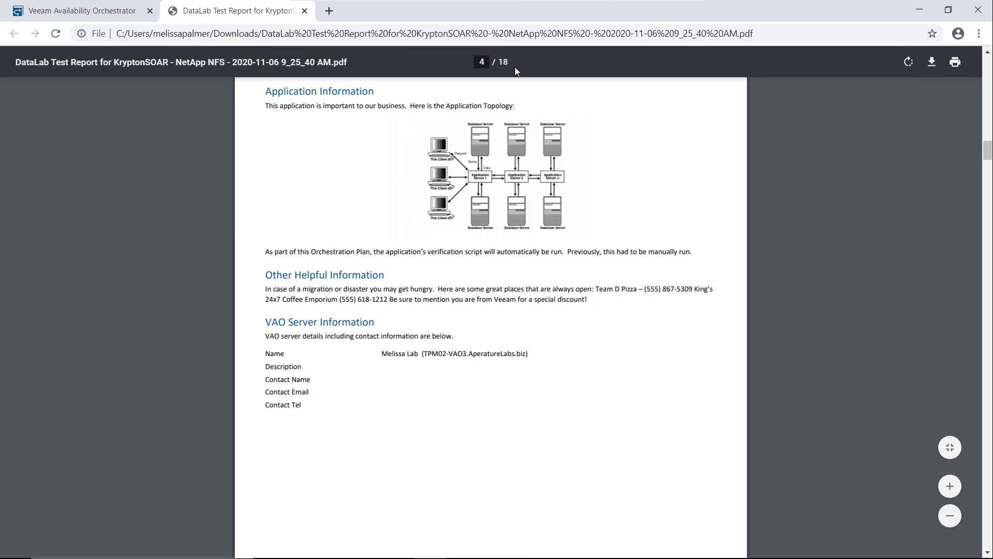
{"action": "scroll", "coordinate": [518, 222], "scroll_direction": "down", "scroll_amount": 20}
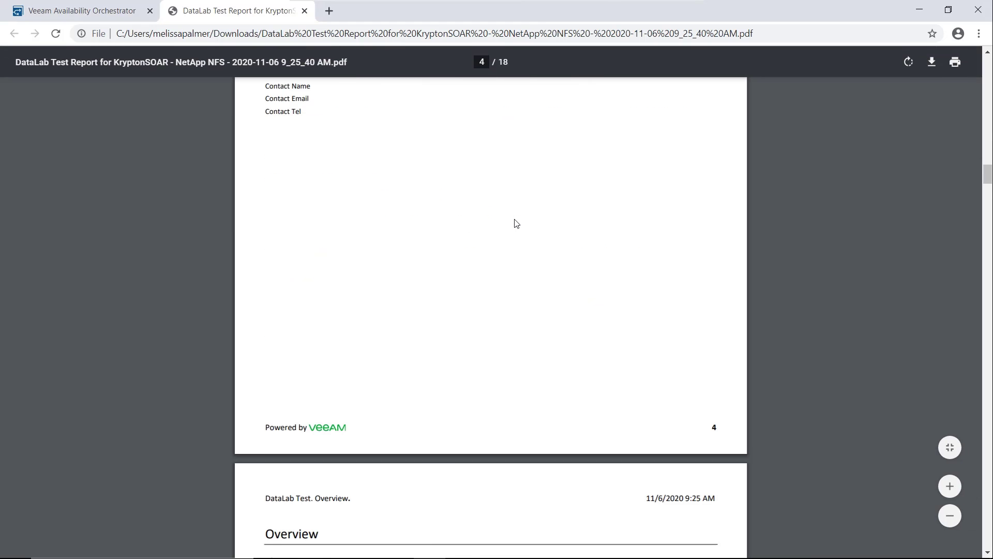
{"action": "scroll", "coordinate": [519, 220], "scroll_direction": "down", "scroll_amount": 10}
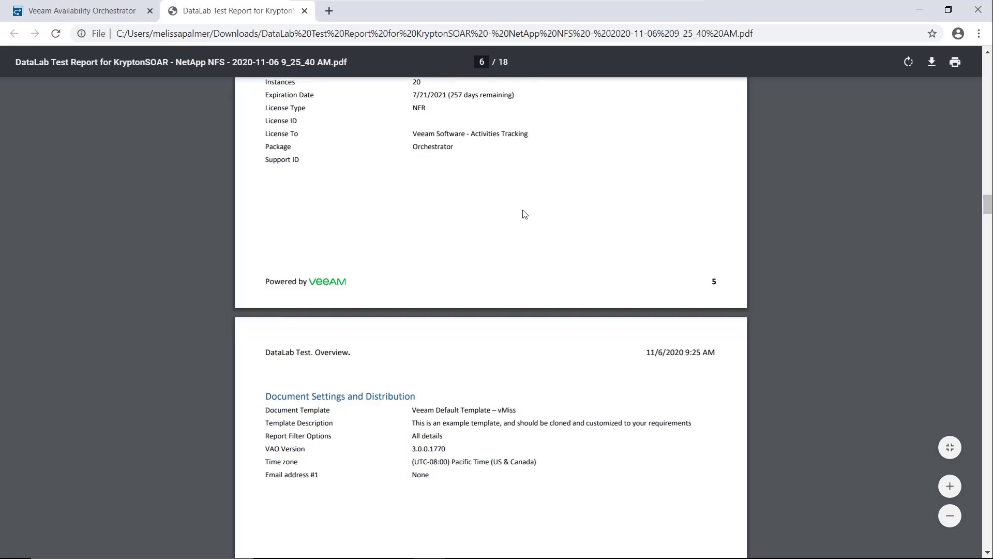
{"action": "scroll", "coordinate": [525, 213], "scroll_direction": "down", "scroll_amount": 8}
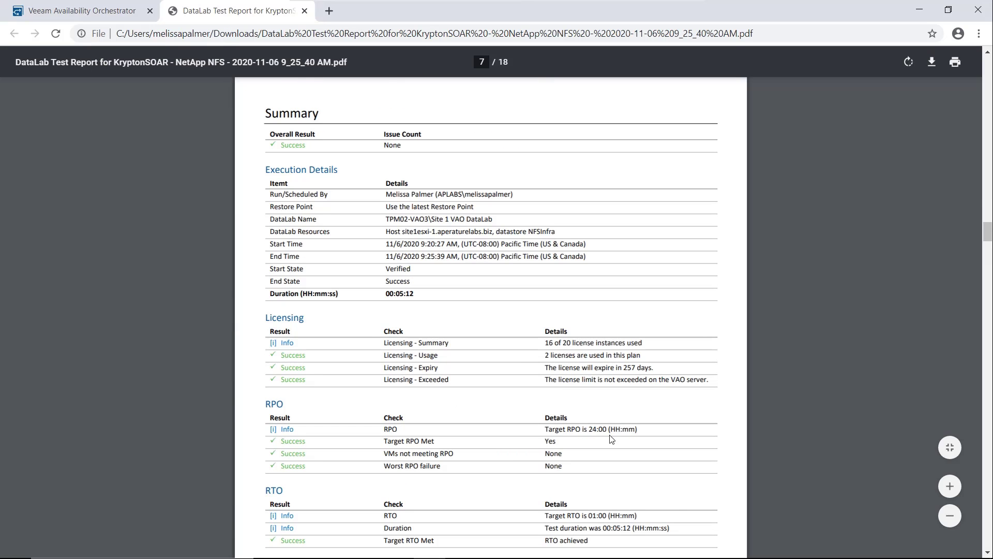
{"action": "scroll", "coordinate": [775, 303], "scroll_direction": "down", "scroll_amount": 5}
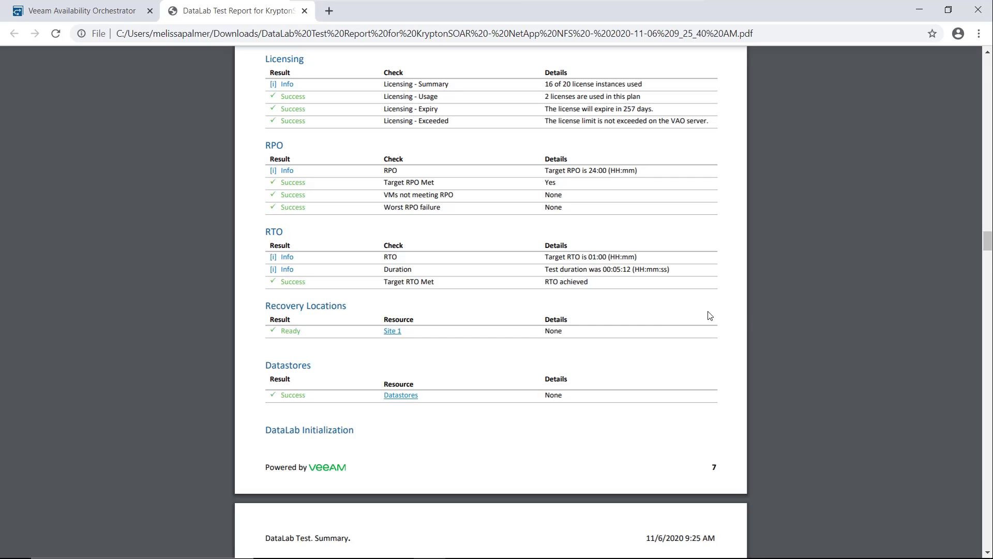
Return to Veeam Availability Orchestrator and review the plans' test schedules and the dashboard's Plan Testing status breakdown
{"action": "left_click", "coordinate": [83, 11]}
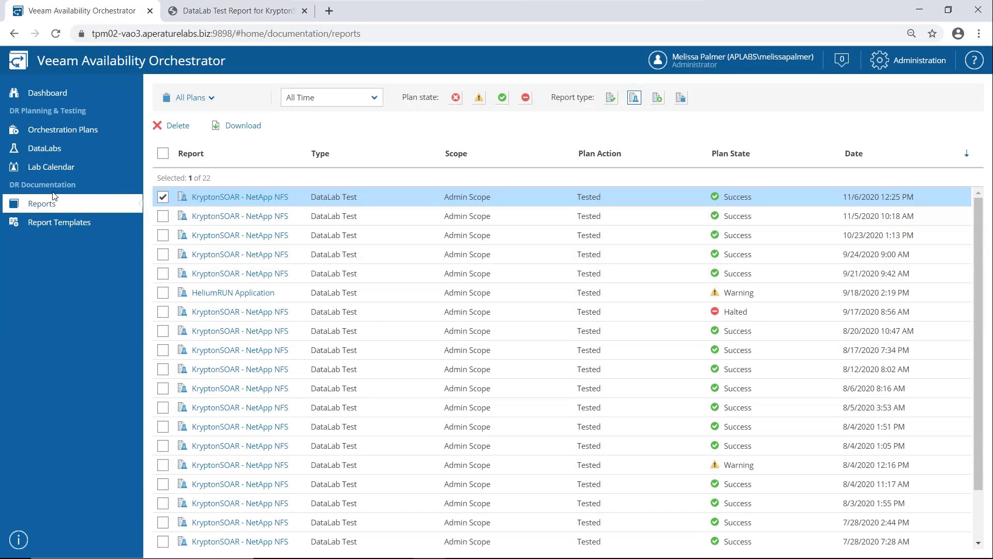
{"action": "left_click", "coordinate": [33, 136]}
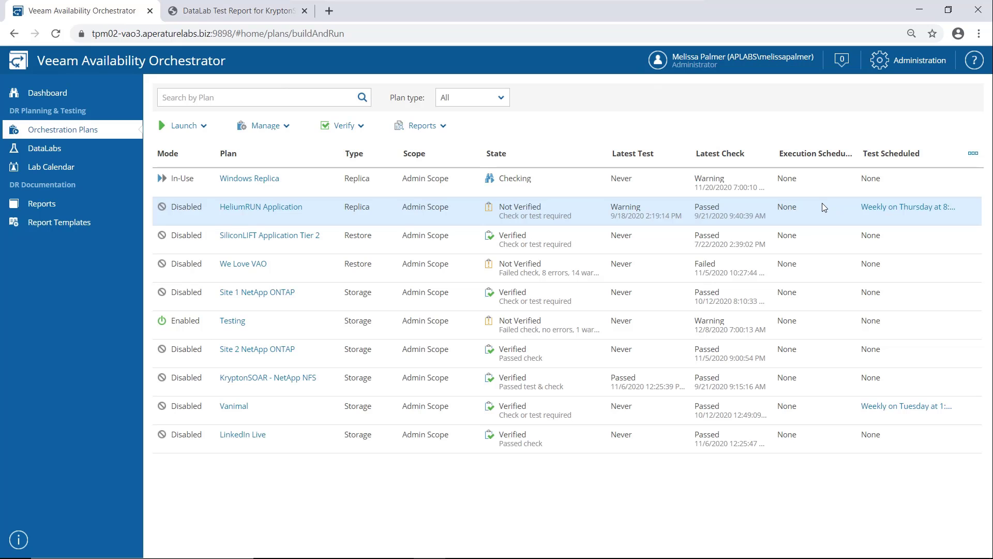
{"action": "left_click", "coordinate": [66, 91]}
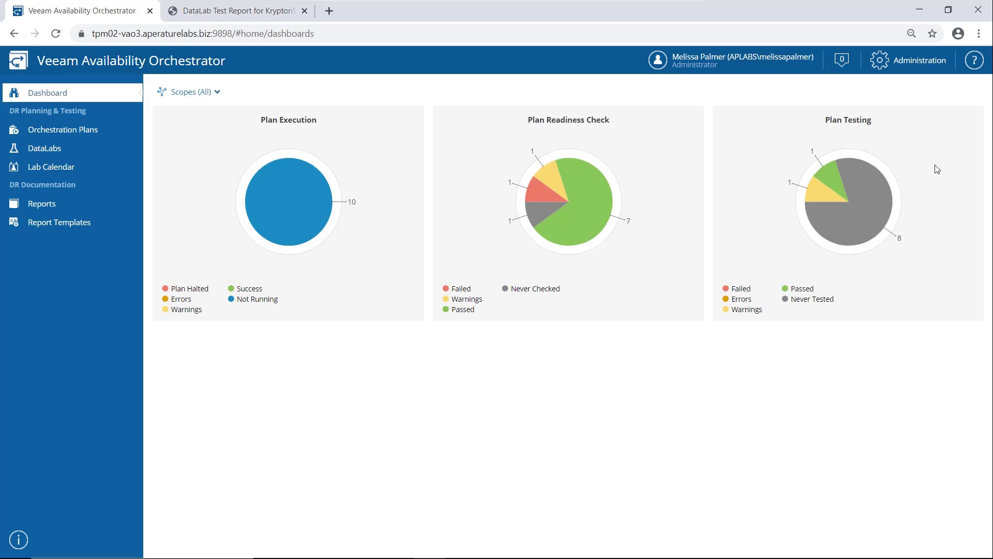
{"action": "mouse_move", "coordinate": [858, 203]}
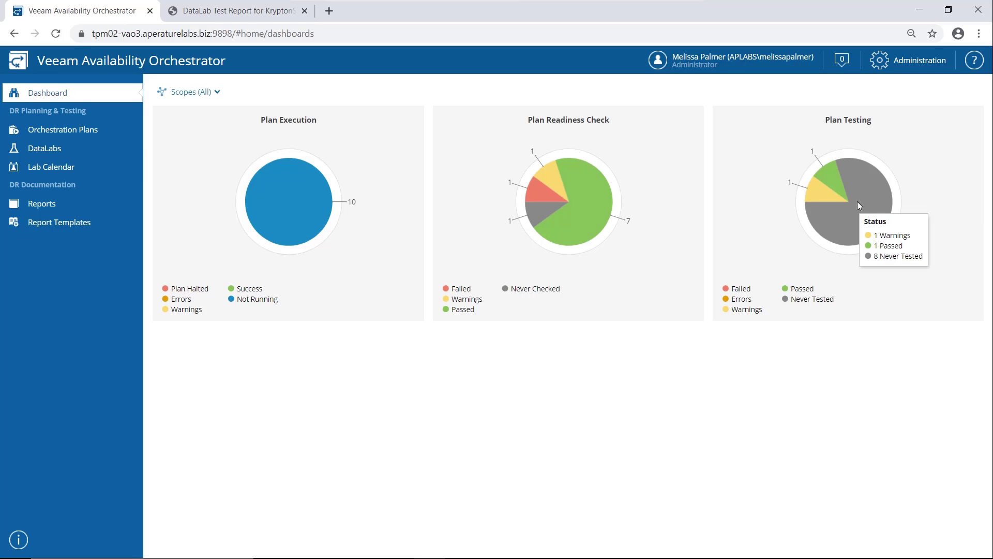